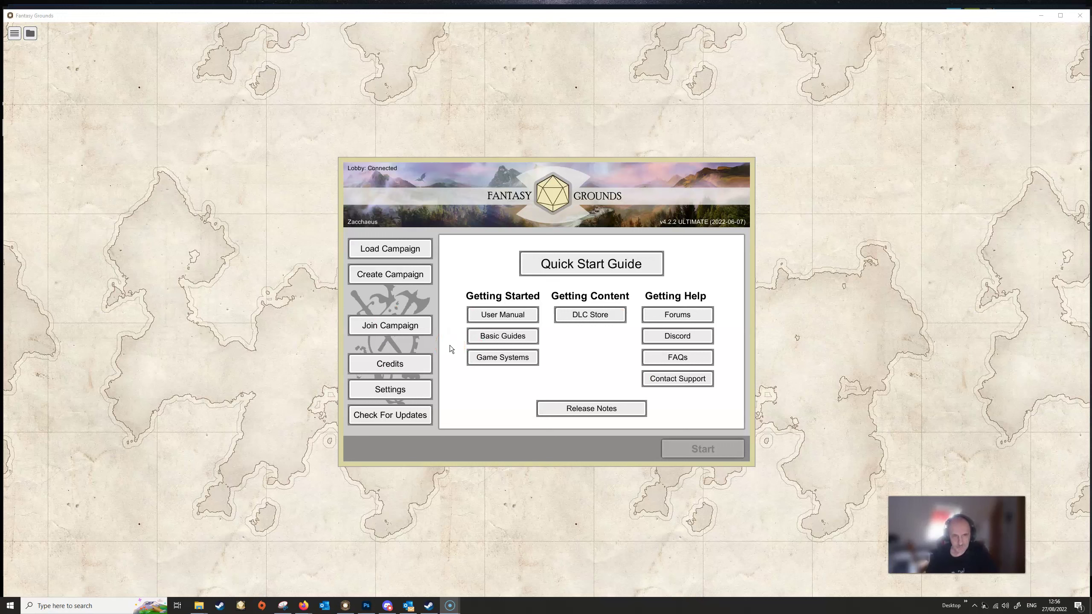
Start creating a new campaign from the Fantasy Grounds launcher.
click(374, 275)
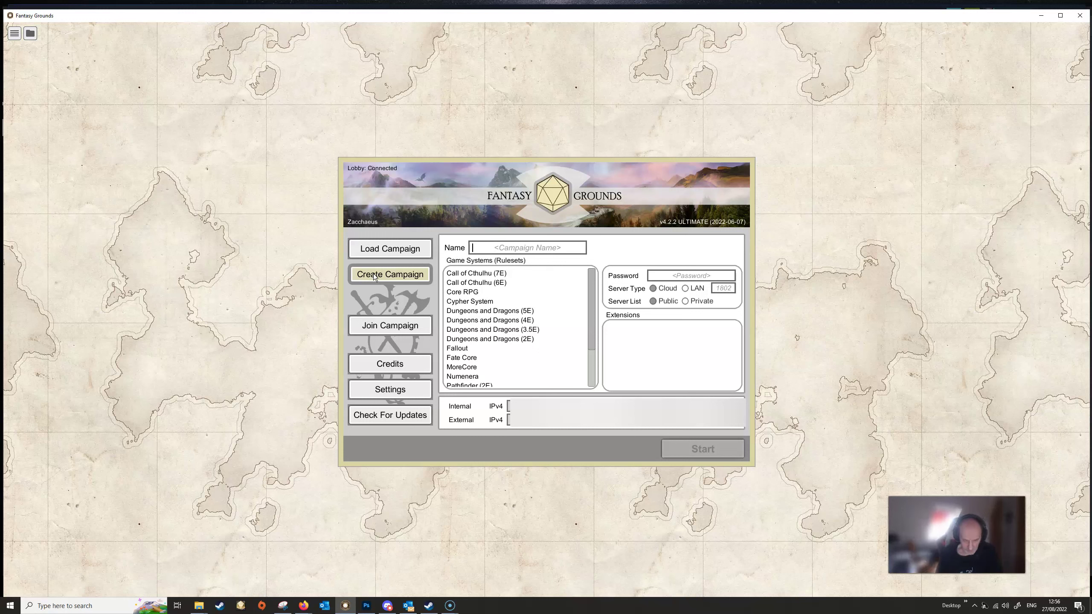
Name the campaign 'Play-5e-Phandelver' and choose the Dungeons and Dragons (5E) ruleset.
text(Play-5e-Phandelver)
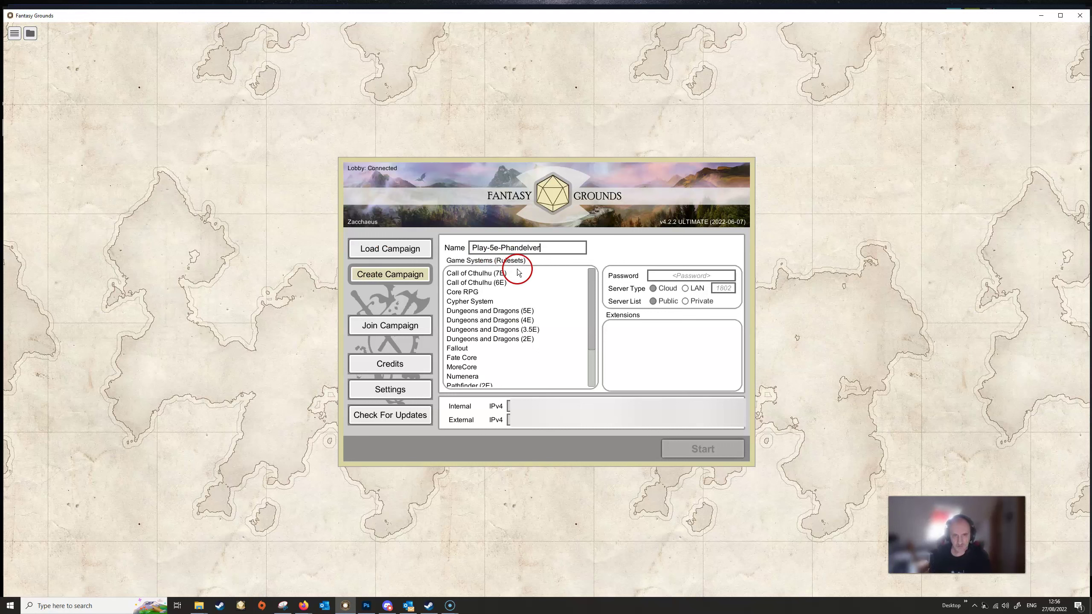
click(479, 311)
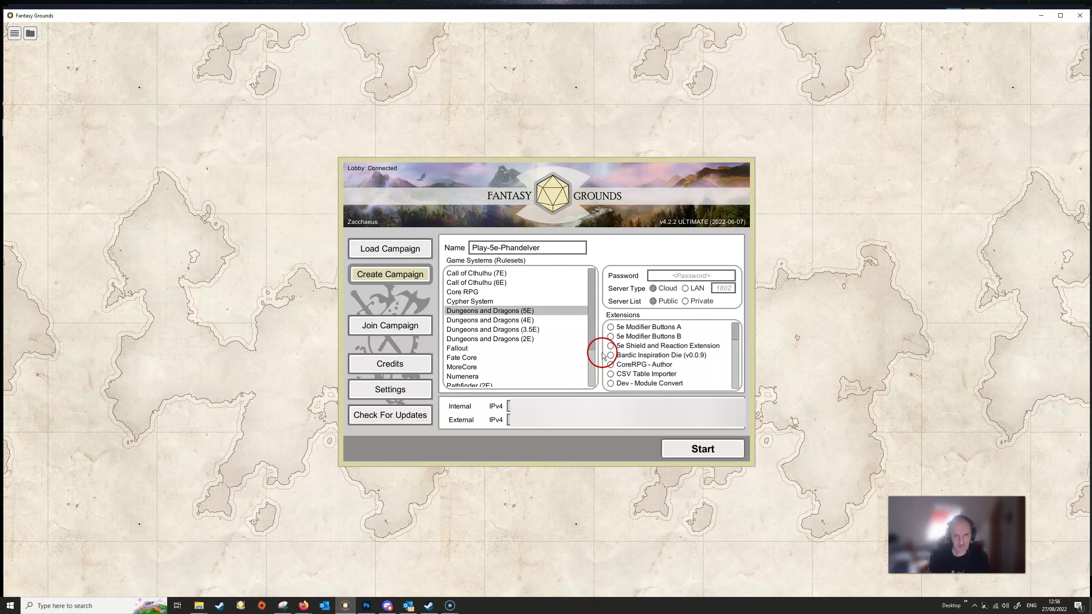
Enable the Theme: D&D - Official and Replace GM Token extensions.
scroll(669, 347, down, 5)
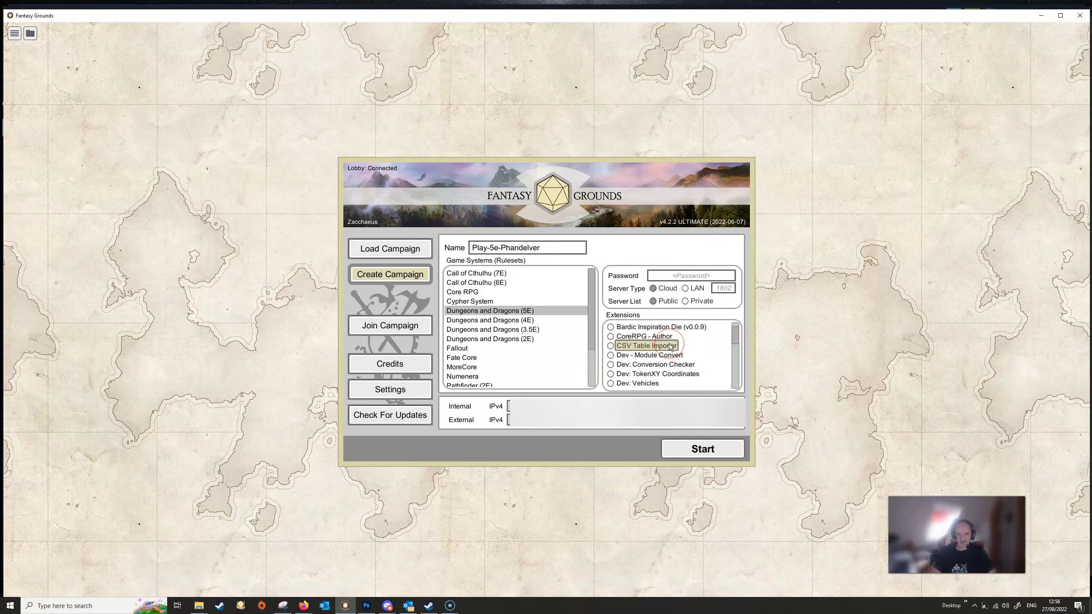
scroll(669, 343, down, 4)
scroll(669, 343, down, 6)
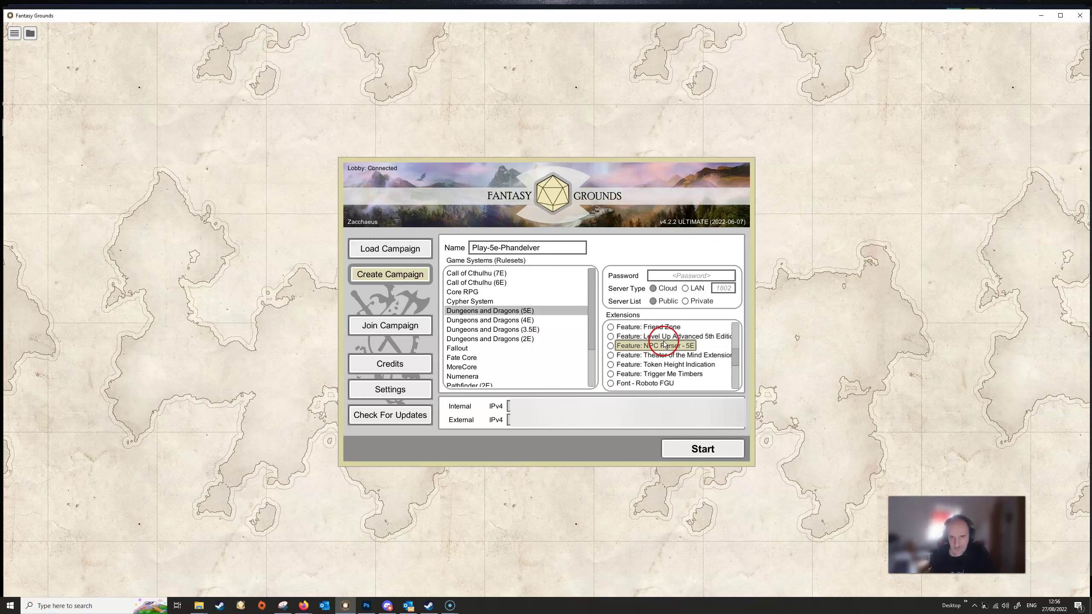
scroll(663, 344, down, 1)
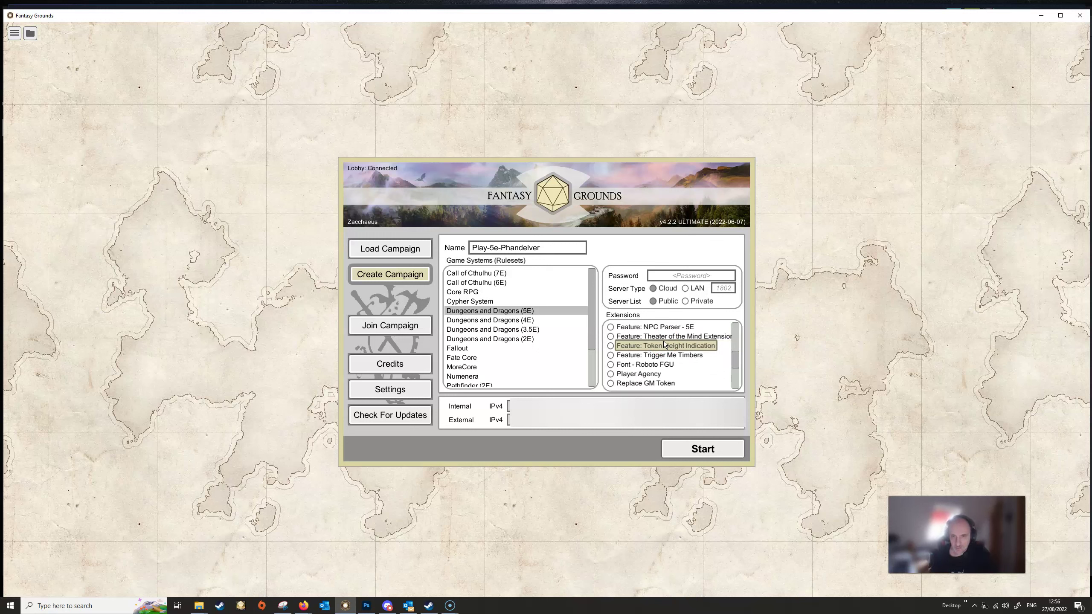
scroll(664, 344, down, 1)
click(623, 378)
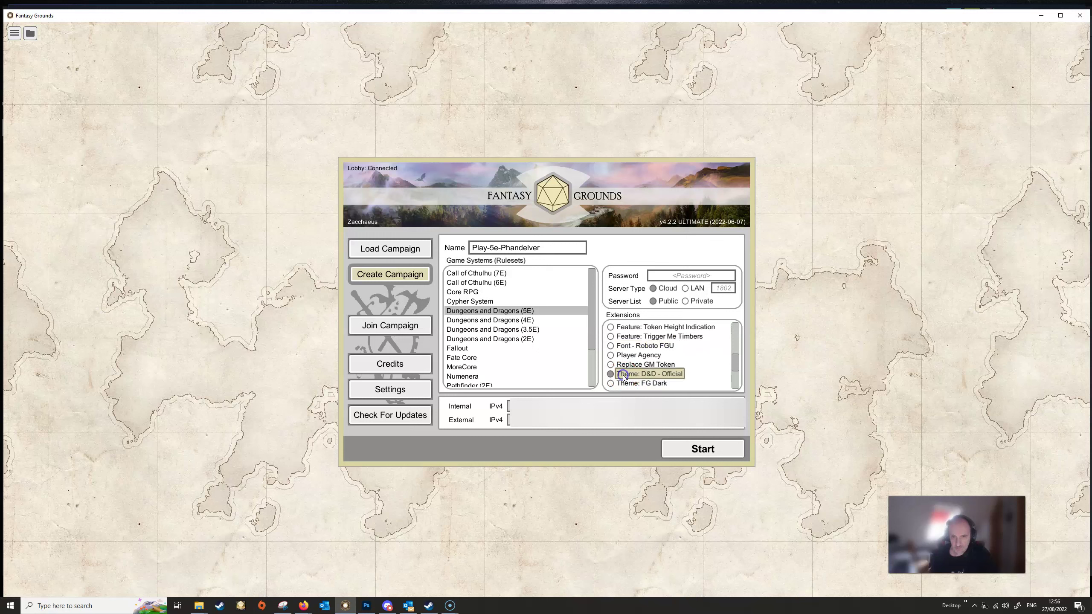
click(623, 365)
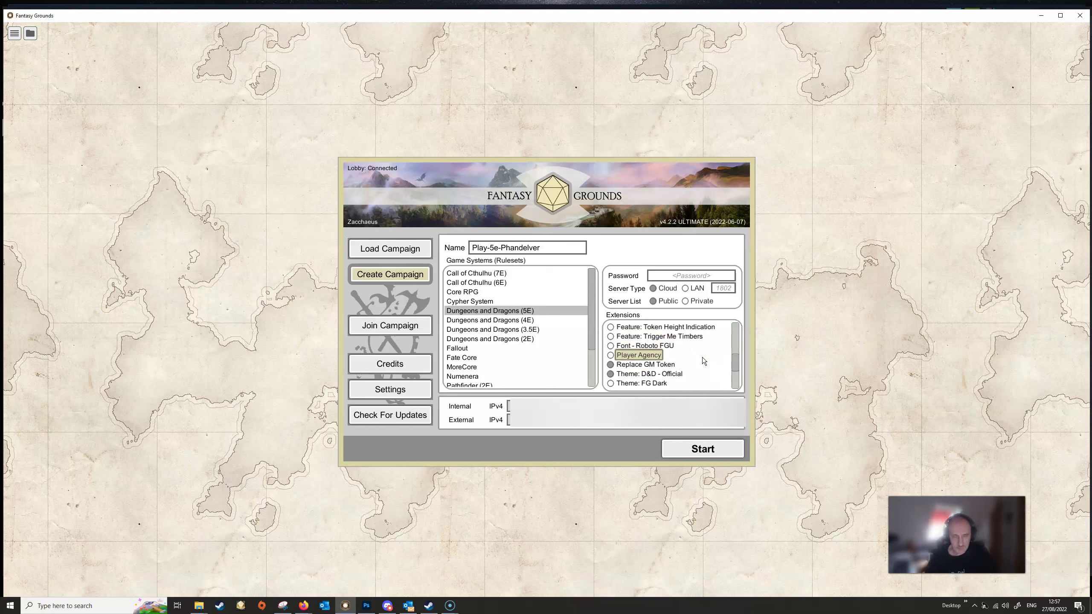
Enable the Feature: D&D - Official Language Fonts (FR) extension.
scroll(703, 359, up, 8)
scroll(702, 358, up, 5)
scroll(702, 360, down, 4)
scroll(702, 360, down, 4)
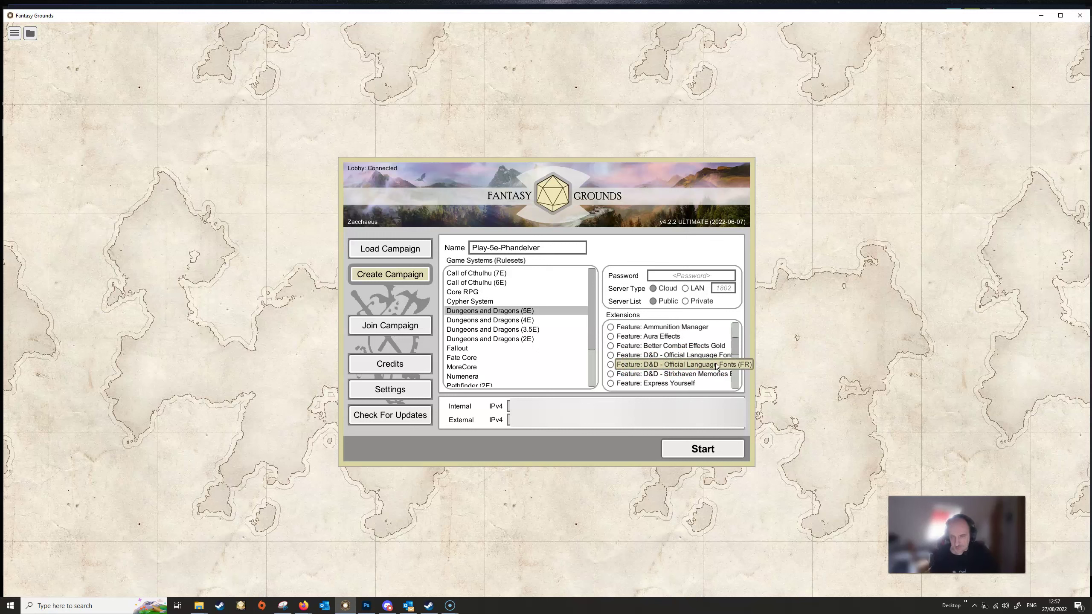
click(675, 363)
click(632, 363)
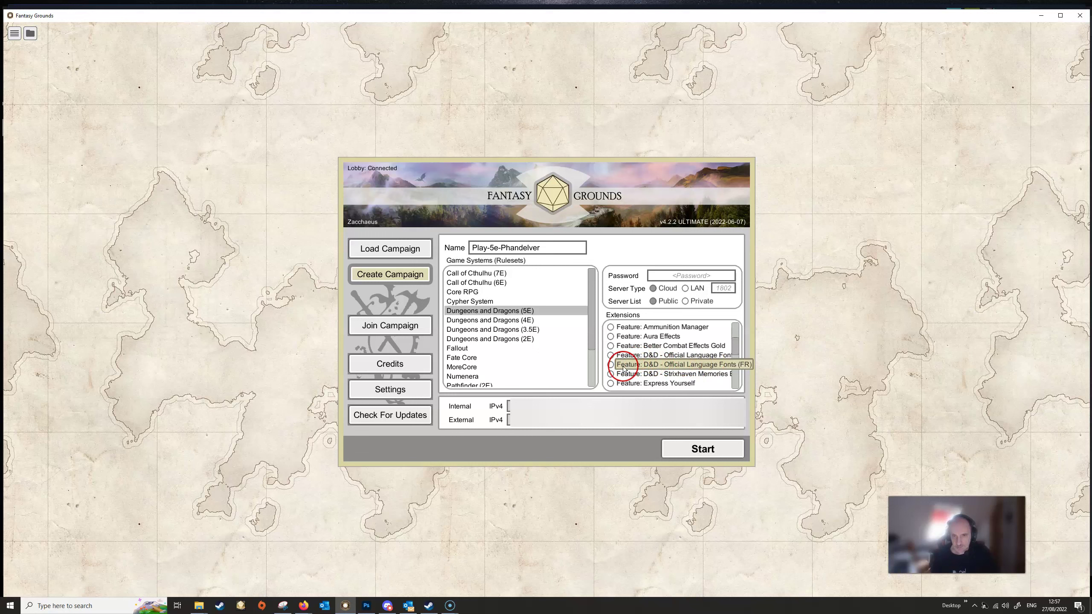
click(637, 367)
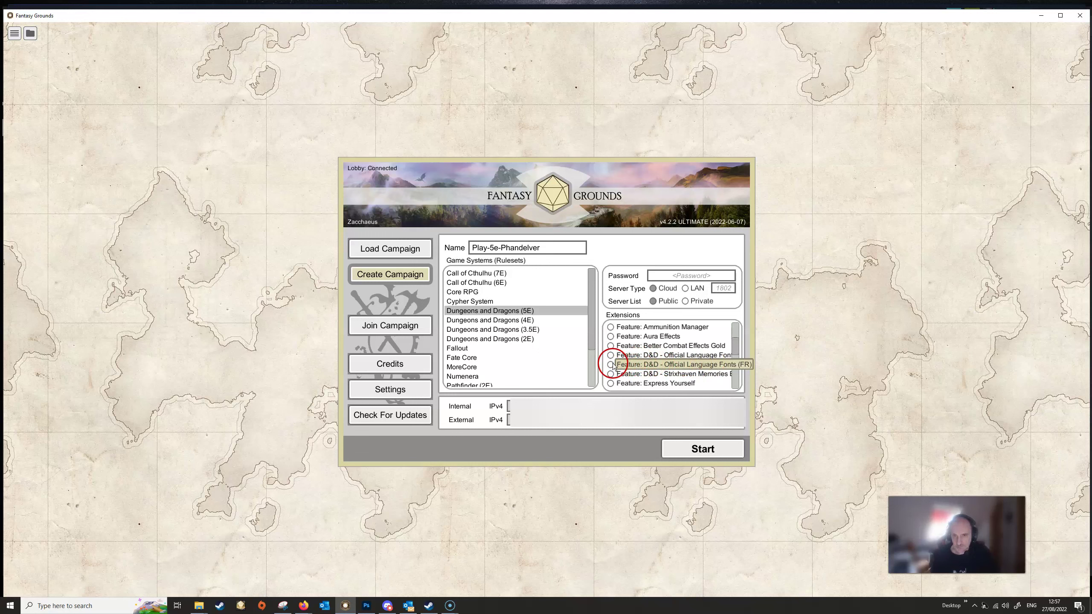
click(626, 367)
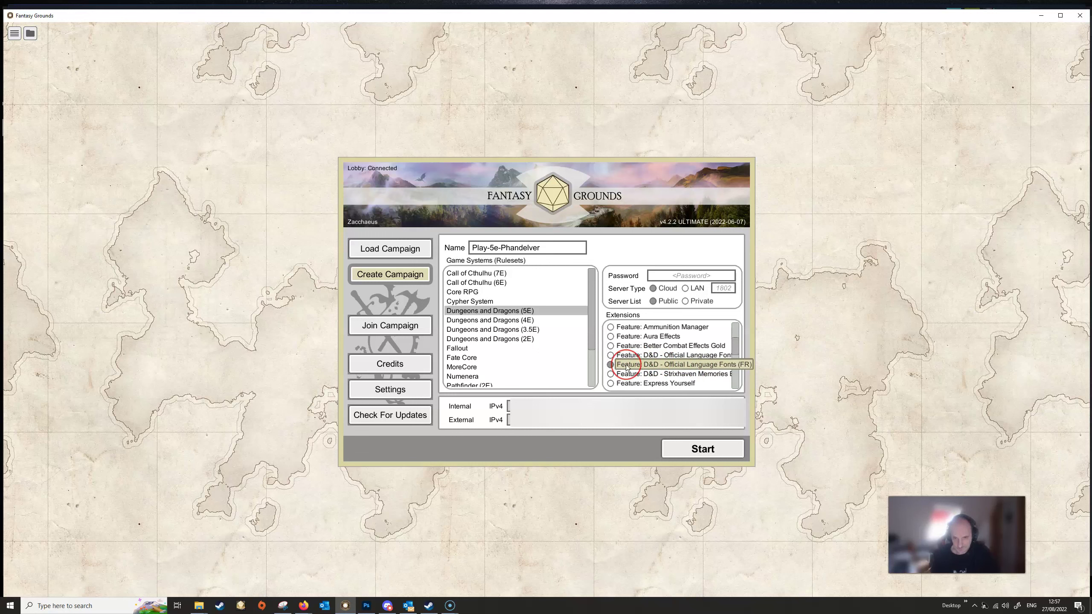
click(638, 372)
Set the campaign's server type to Cloud and server list to Public.
scroll(692, 373, down, 4)
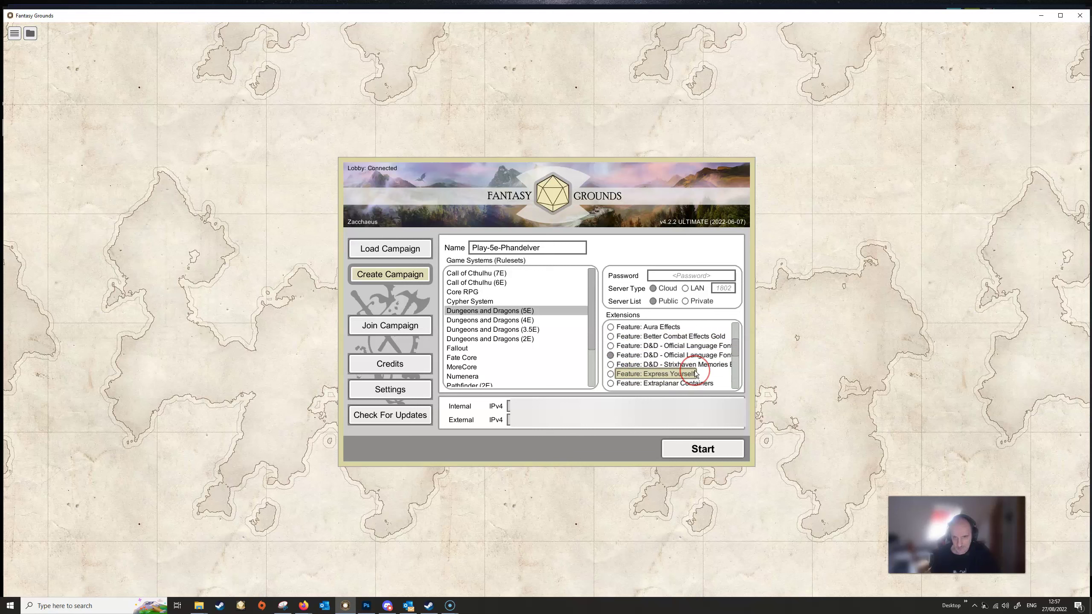
click(695, 372)
scroll(695, 371, down, 2)
click(744, 341)
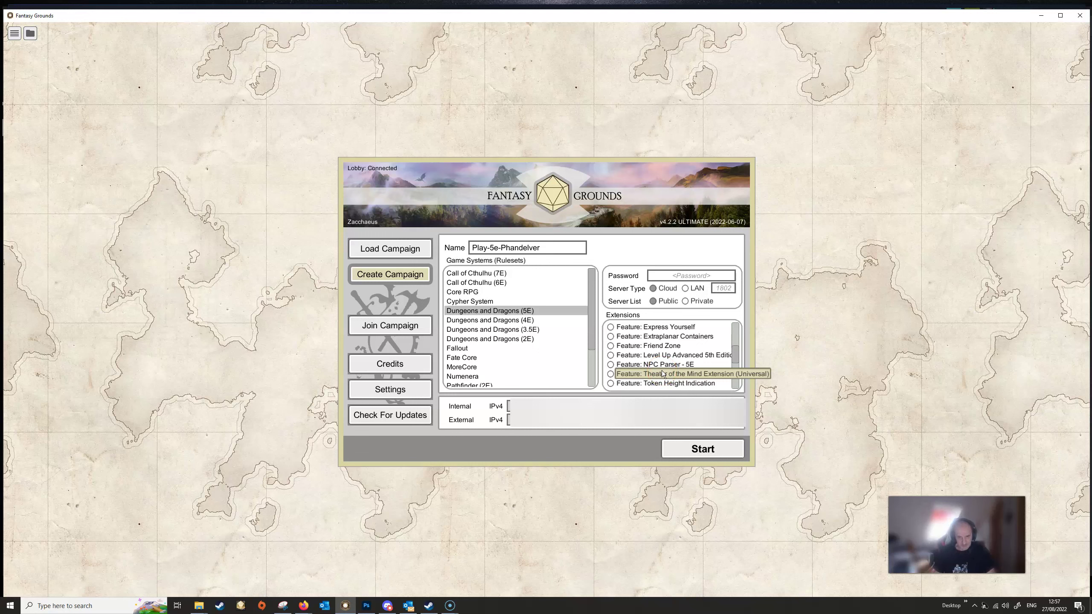
click(592, 296)
click(510, 521)
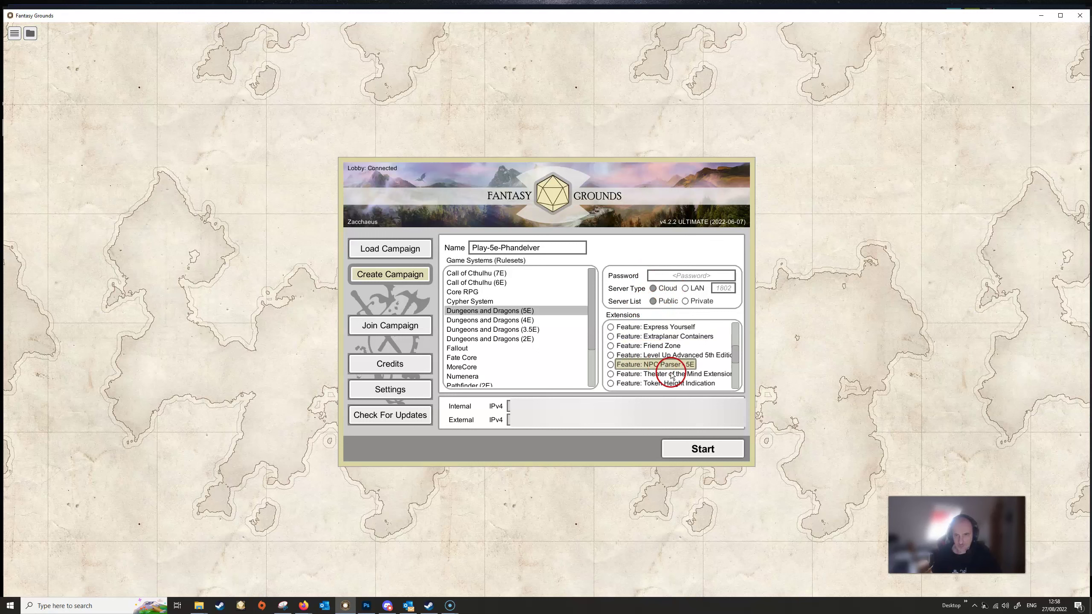
Launch the Play-5e-Phandelver campaign with Start.
click(695, 450)
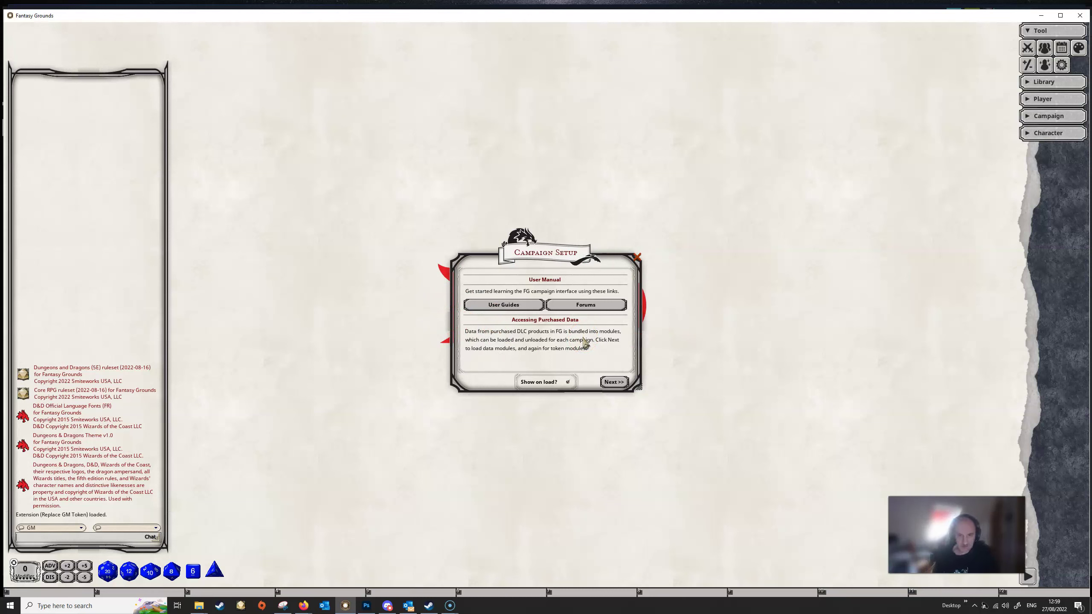
Advance Campaign Setup to the Data Modules step and show the Module Activation list.
click(608, 382)
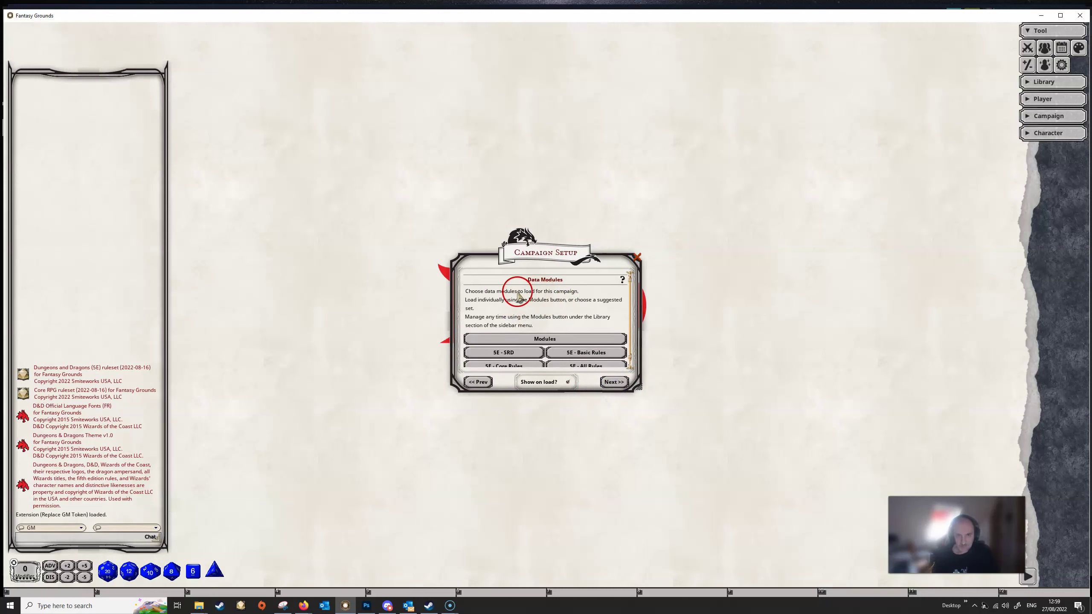
scroll(540, 301, down, 1)
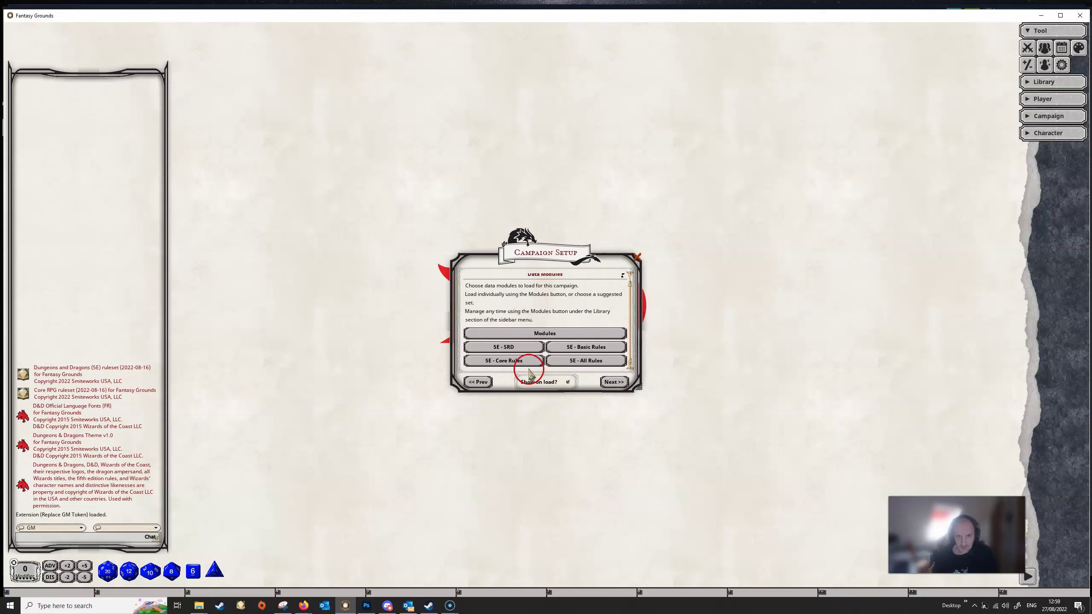
click(548, 333)
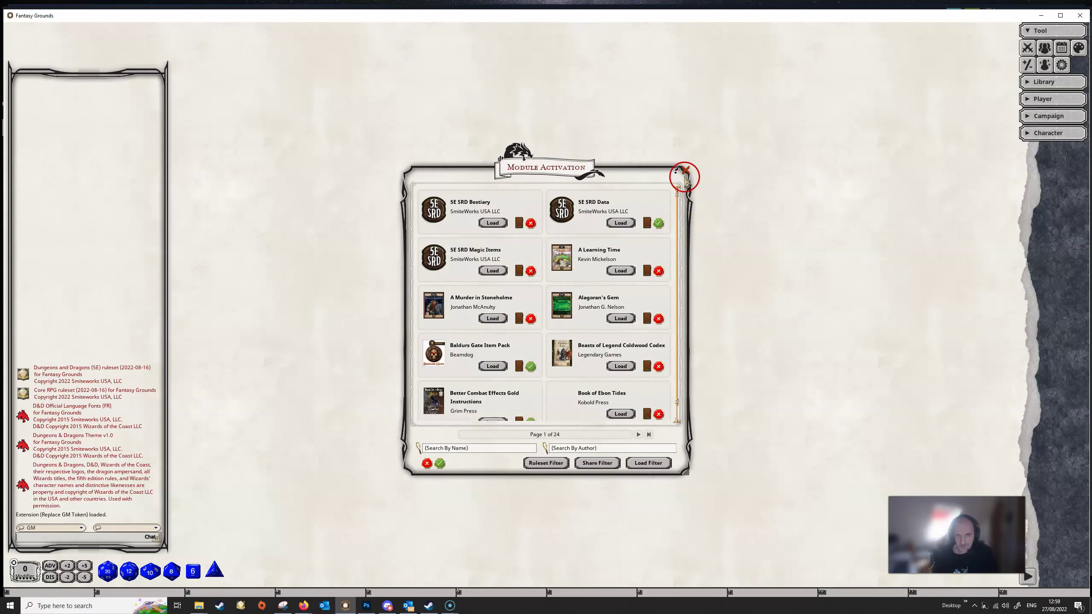
Close the Module Activation window, returning to the Data Modules step.
click(686, 171)
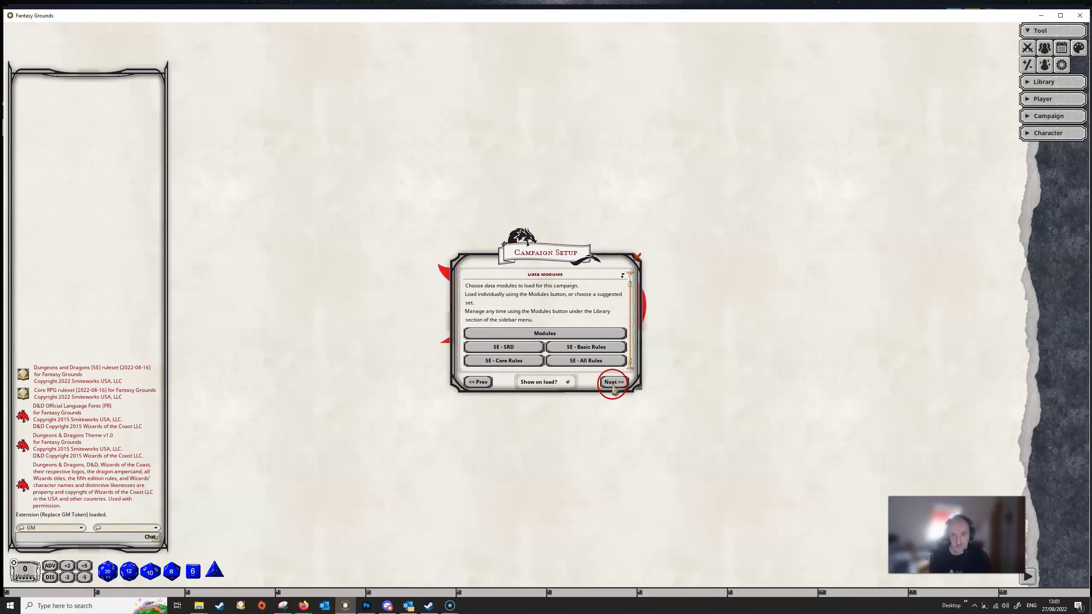
Step through Options to finish Campaign Setup, then reopen Setup from the sidebar Options window.
click(612, 383)
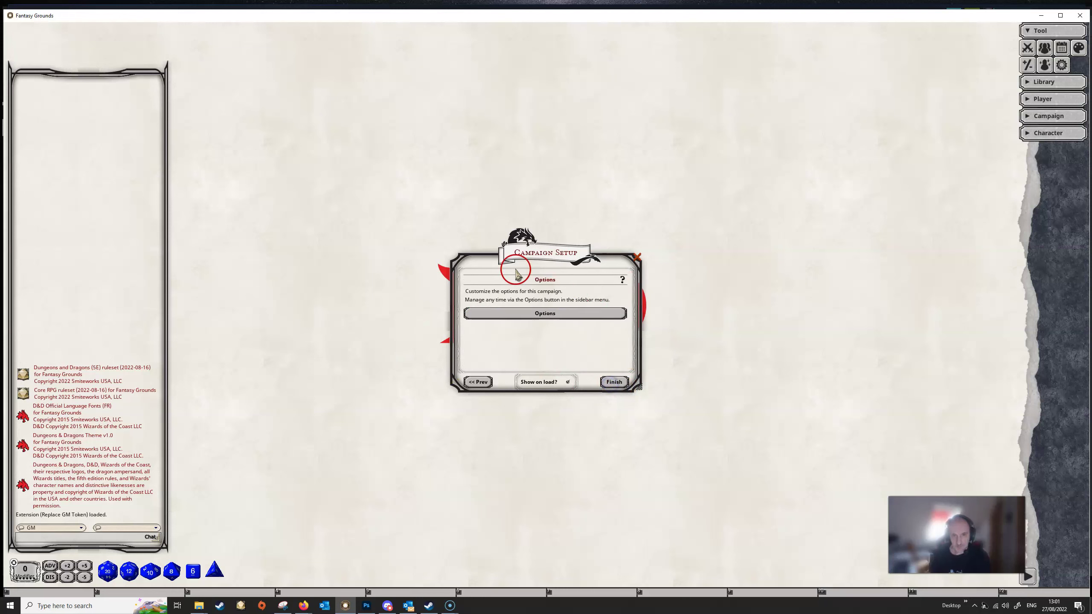
click(543, 316)
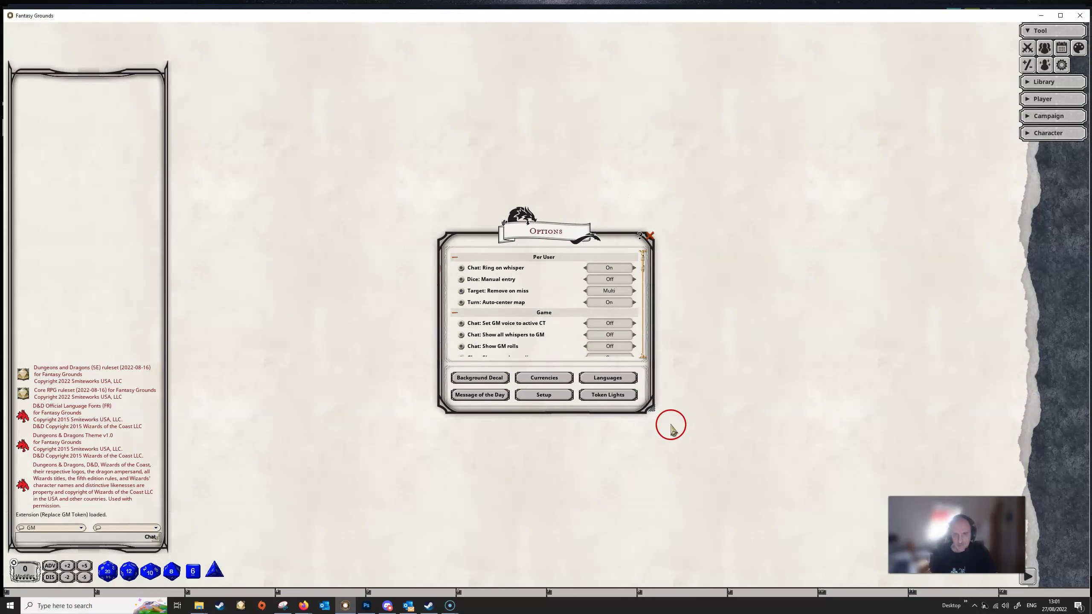
click(650, 238)
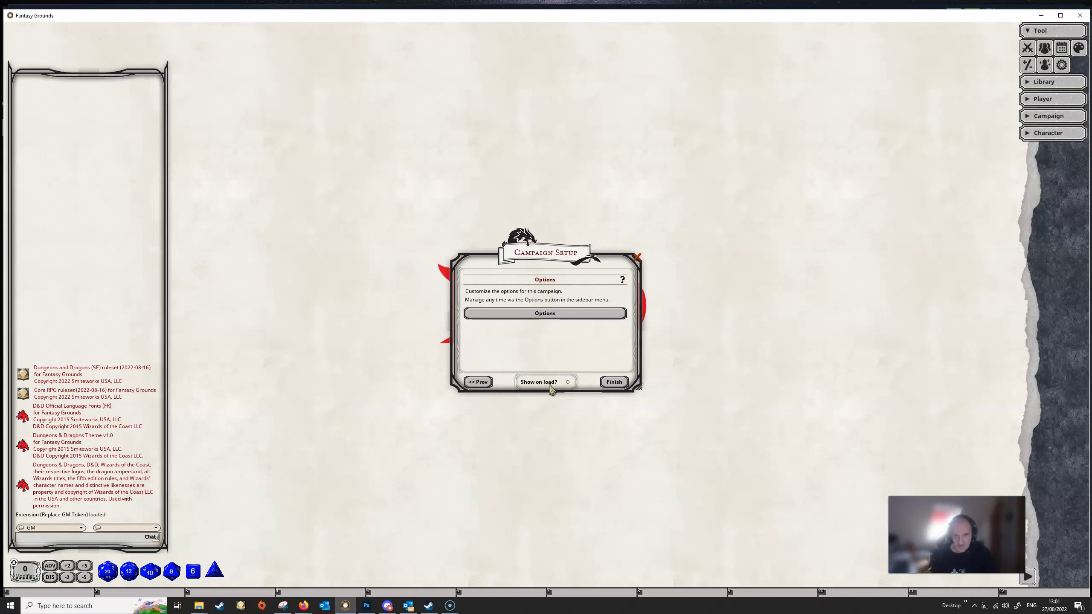
click(614, 382)
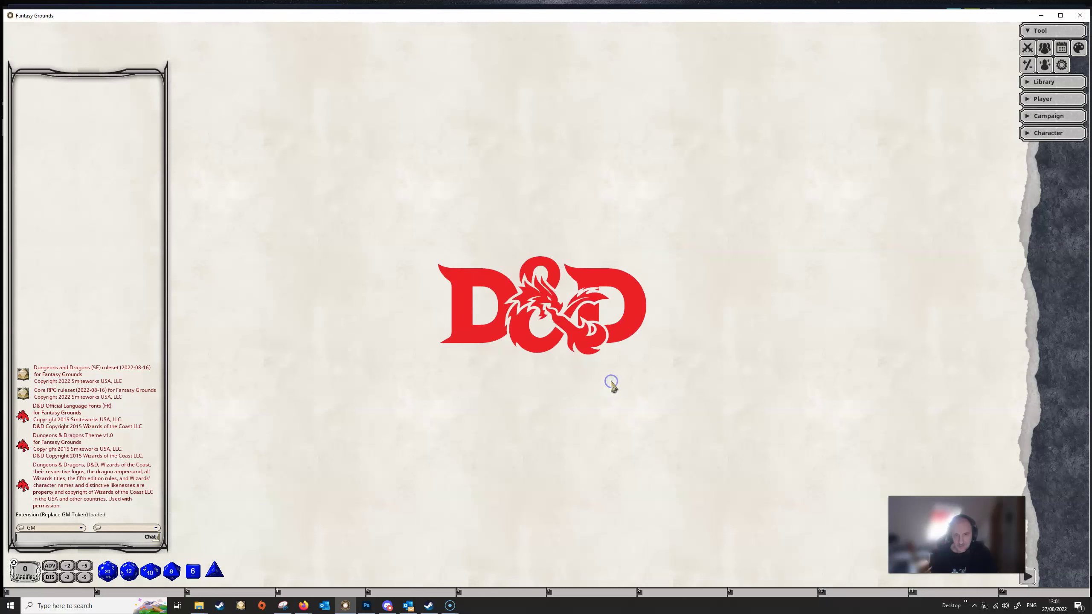
click(1061, 71)
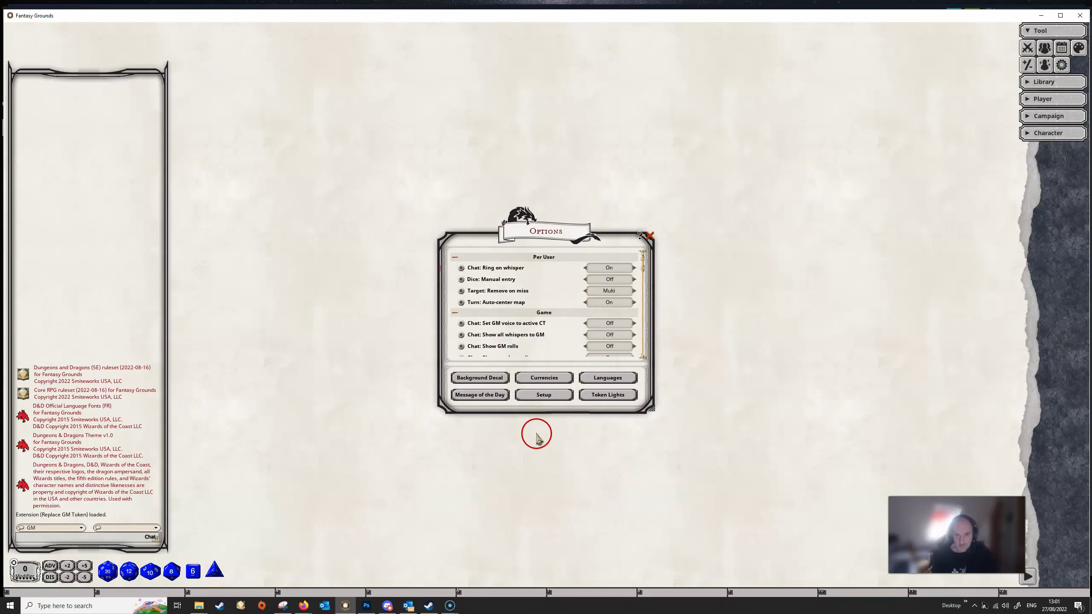
click(541, 395)
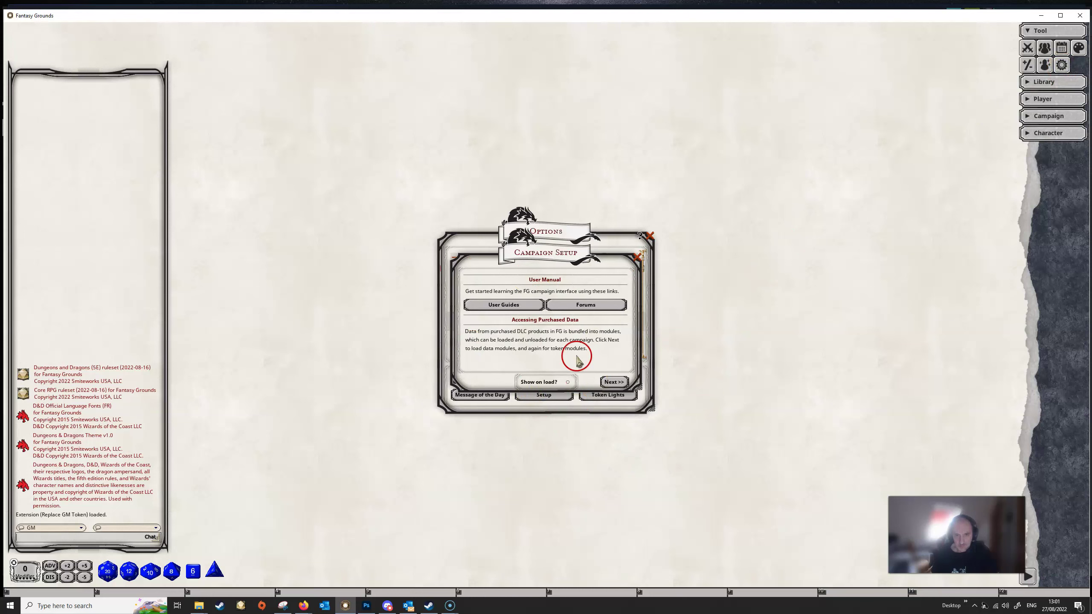